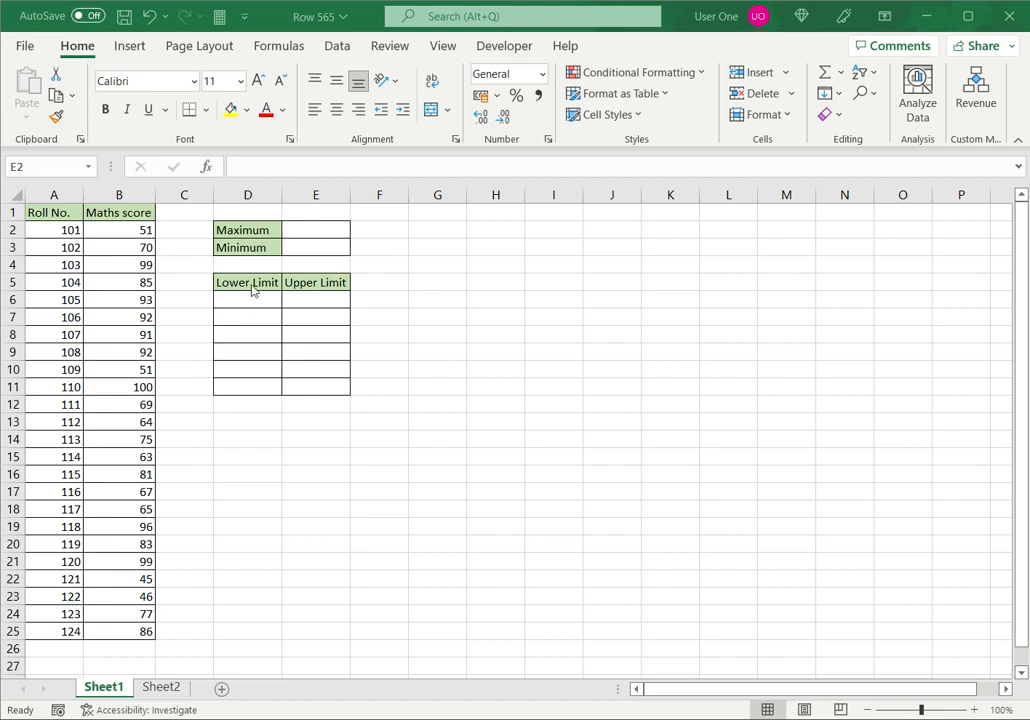
pyautogui.hotkey('shift', 'Down')
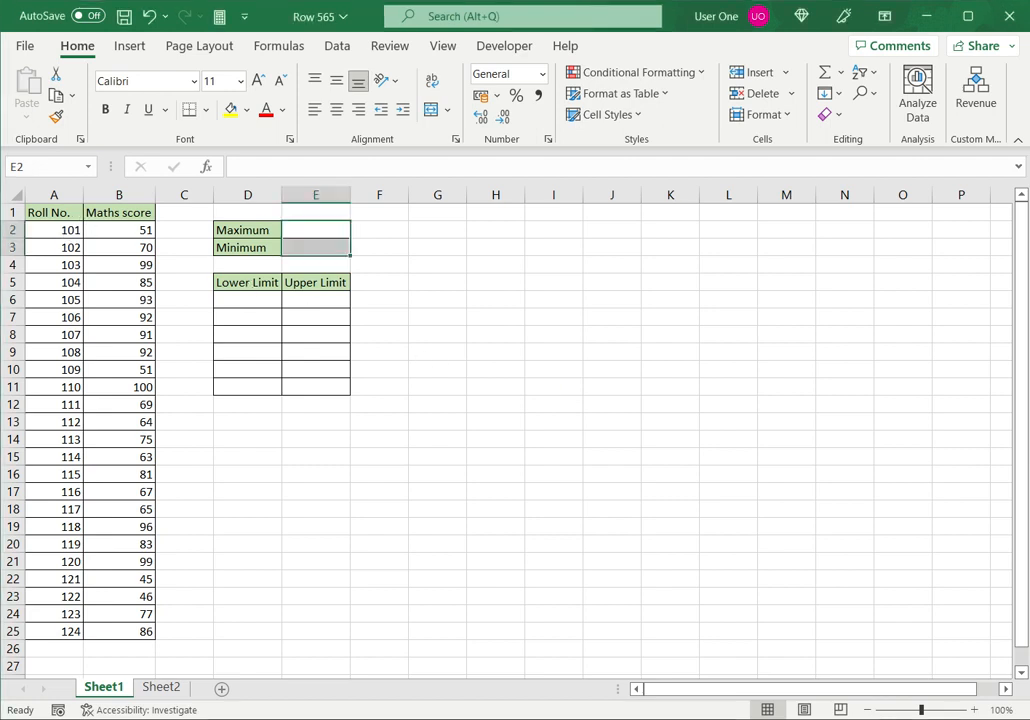
pyautogui.click(119, 230)
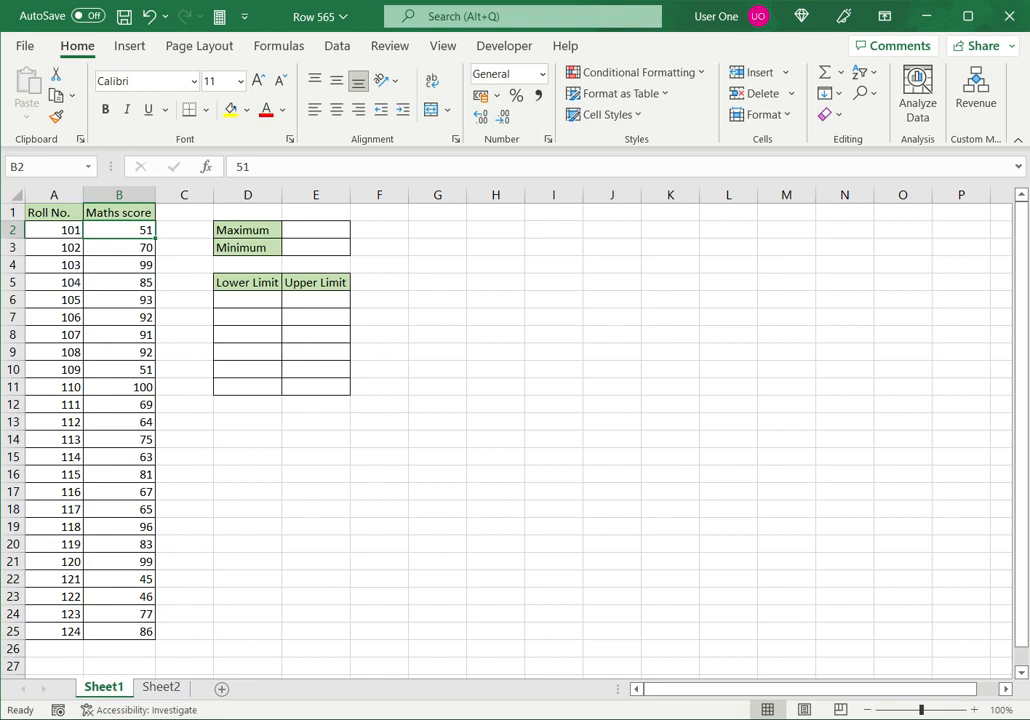
pyautogui.click(496, 265)
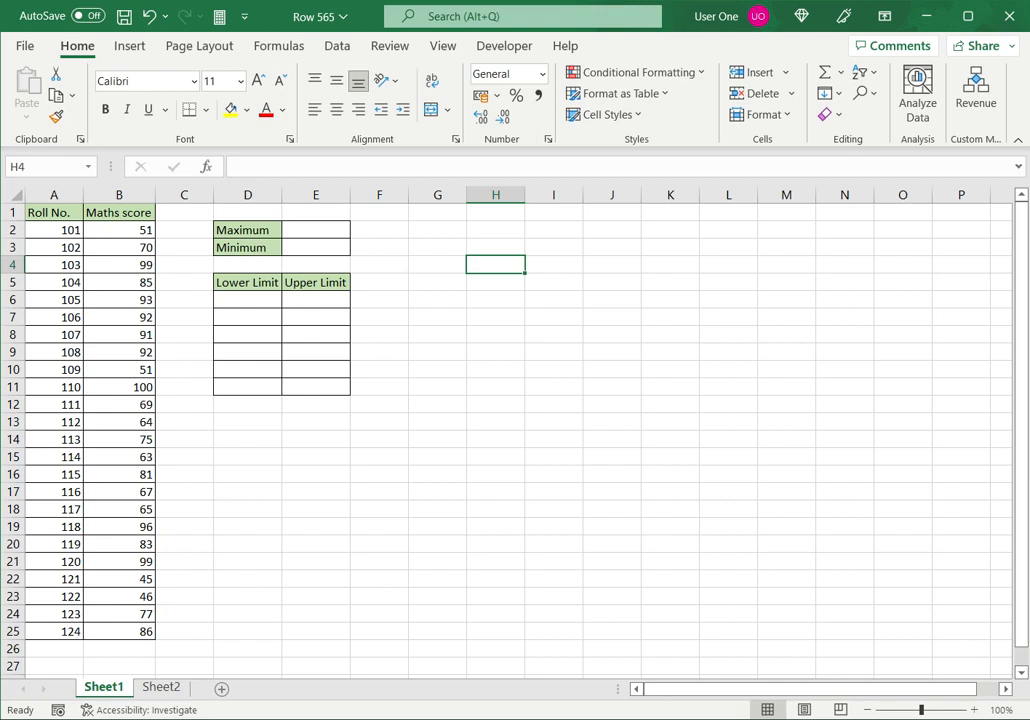
pyautogui.click(553, 247)
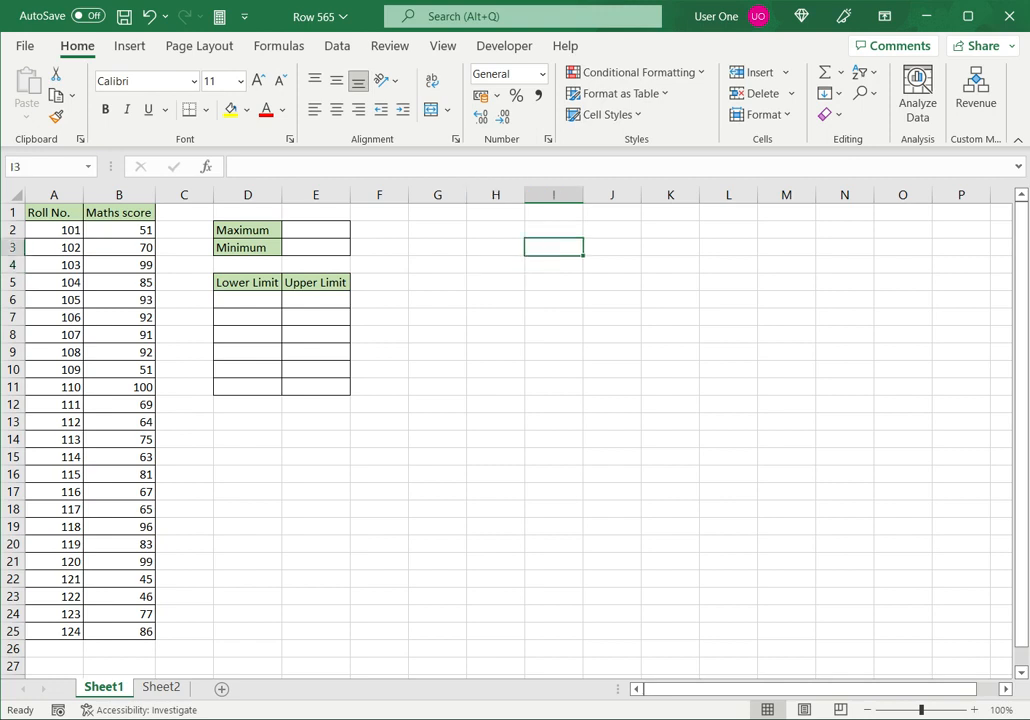
# Step: Check in the Excel add-ins list whether the Analysis ToolPak is enabled, leaving the add-in selection unmodified
pyautogui.click(338, 46)
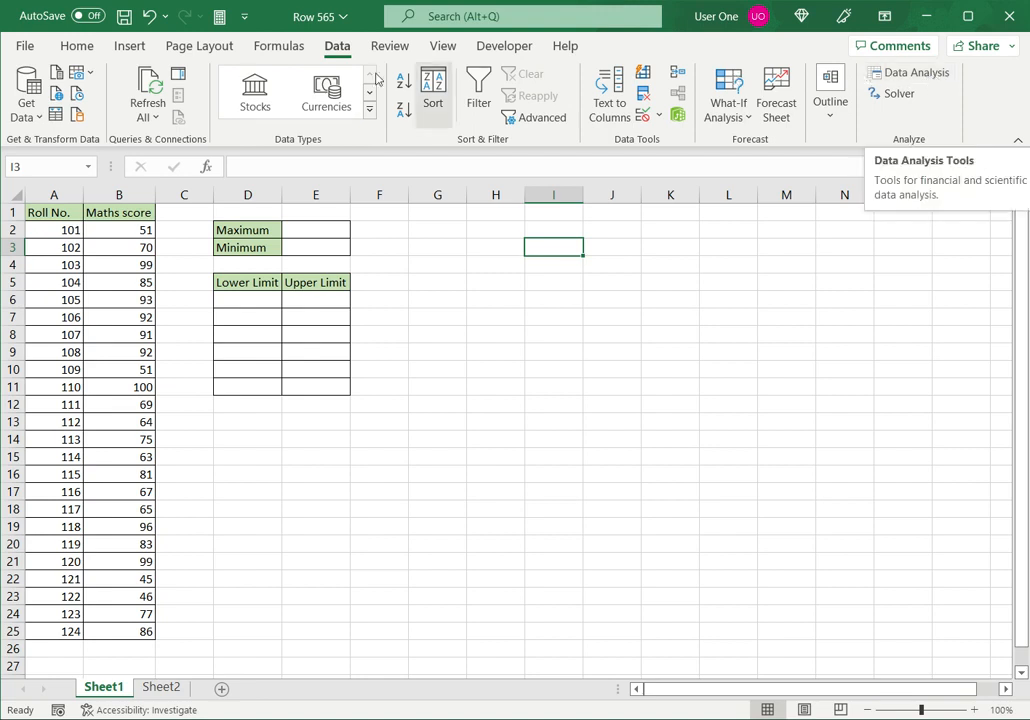
pyautogui.click(30, 47)
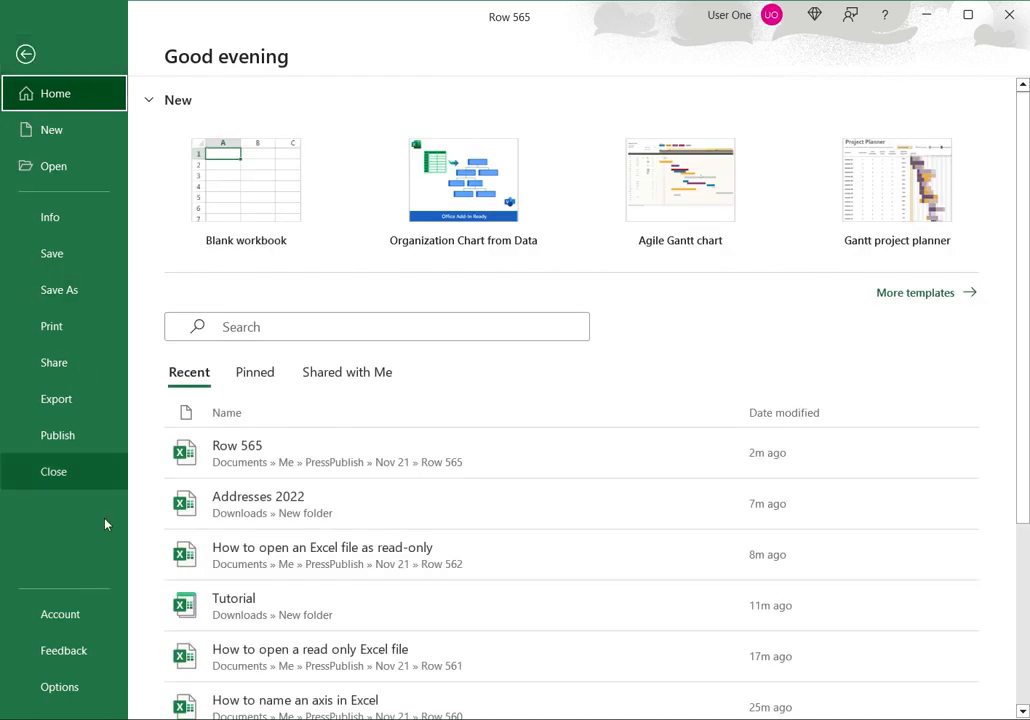
pyautogui.click(68, 689)
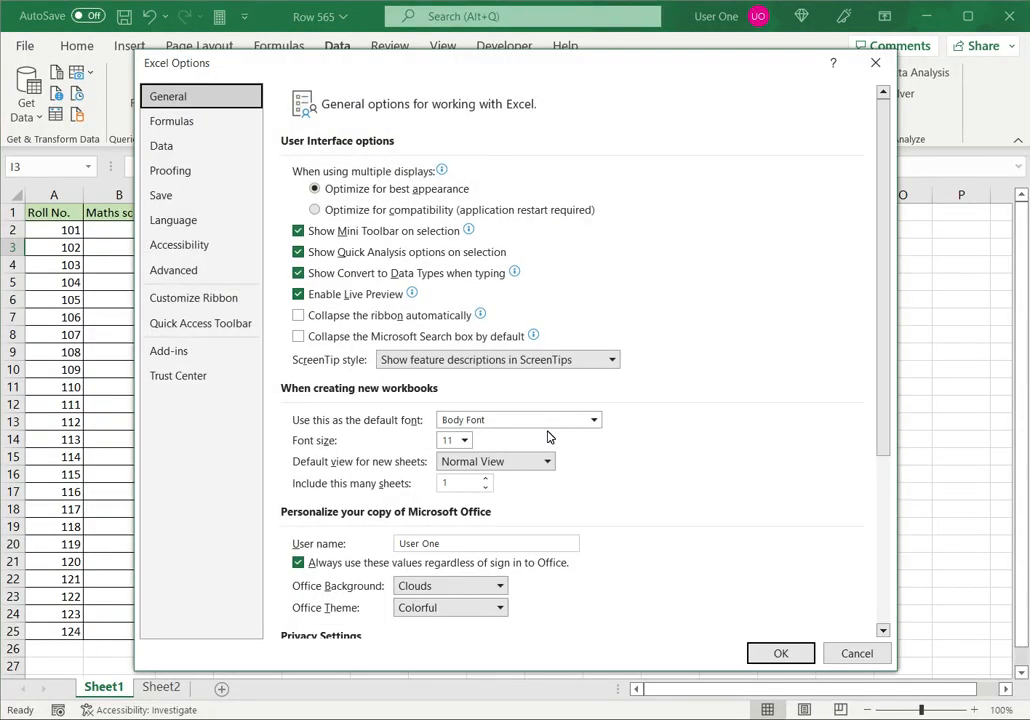
pyautogui.click(196, 352)
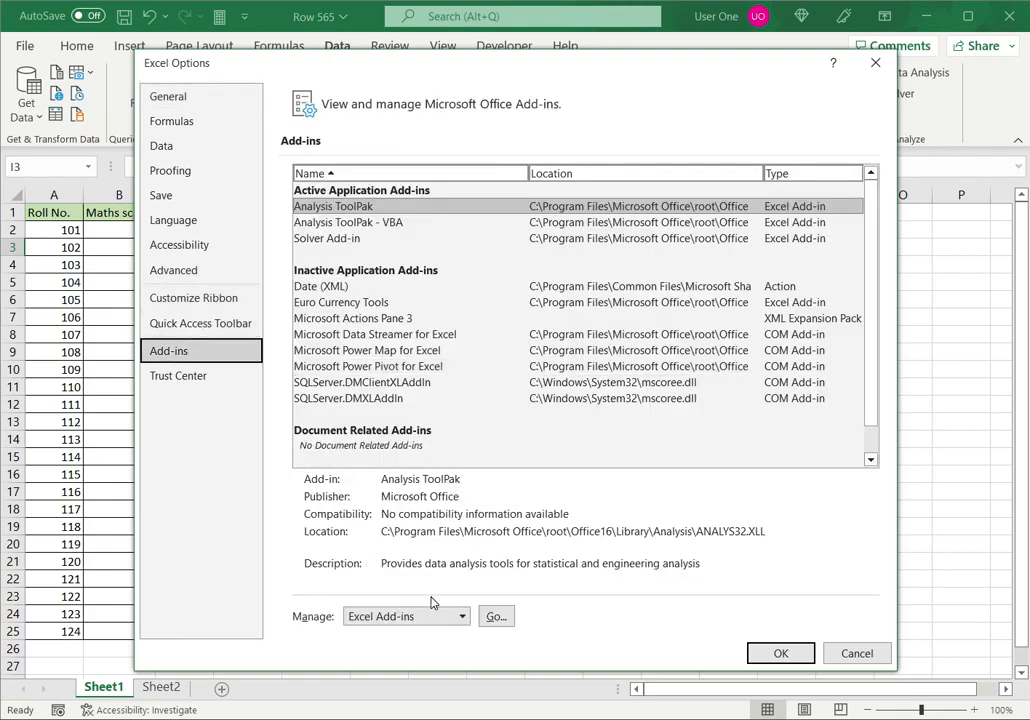
pyautogui.click(485, 621)
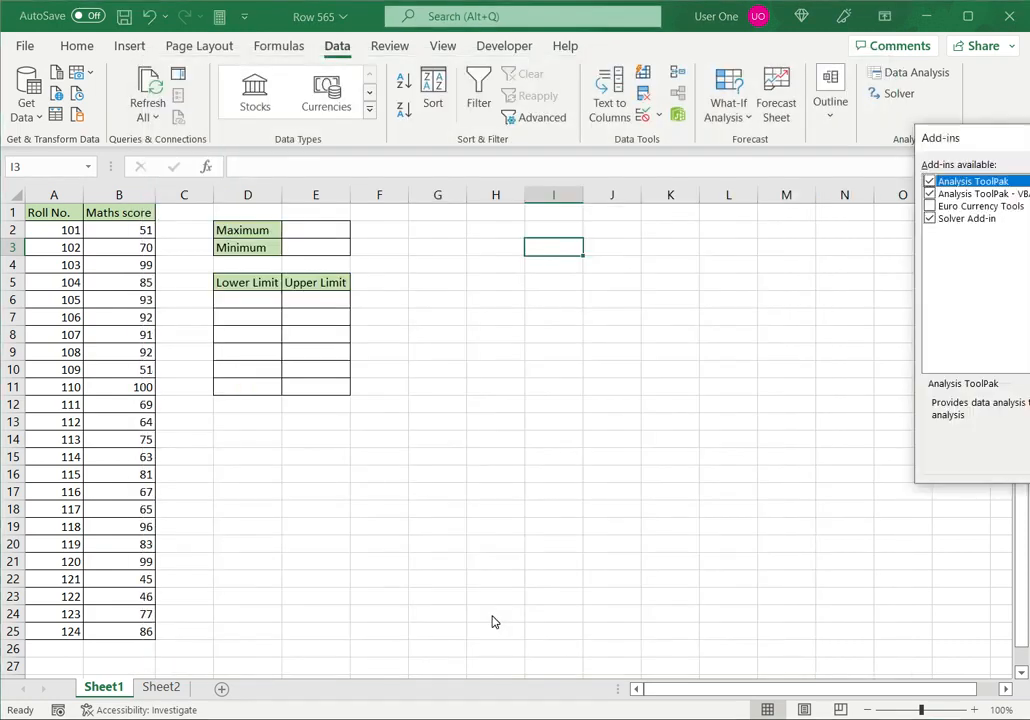
pyautogui.moveTo(991, 147); pyautogui.dragTo(616, 143)
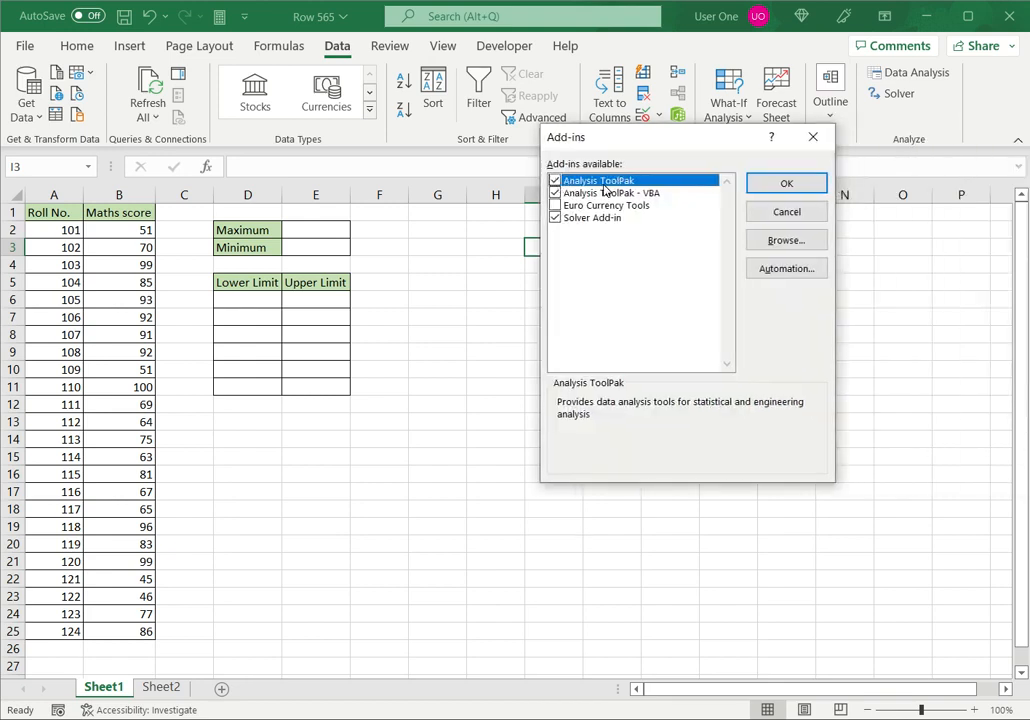
pyautogui.click(785, 213)
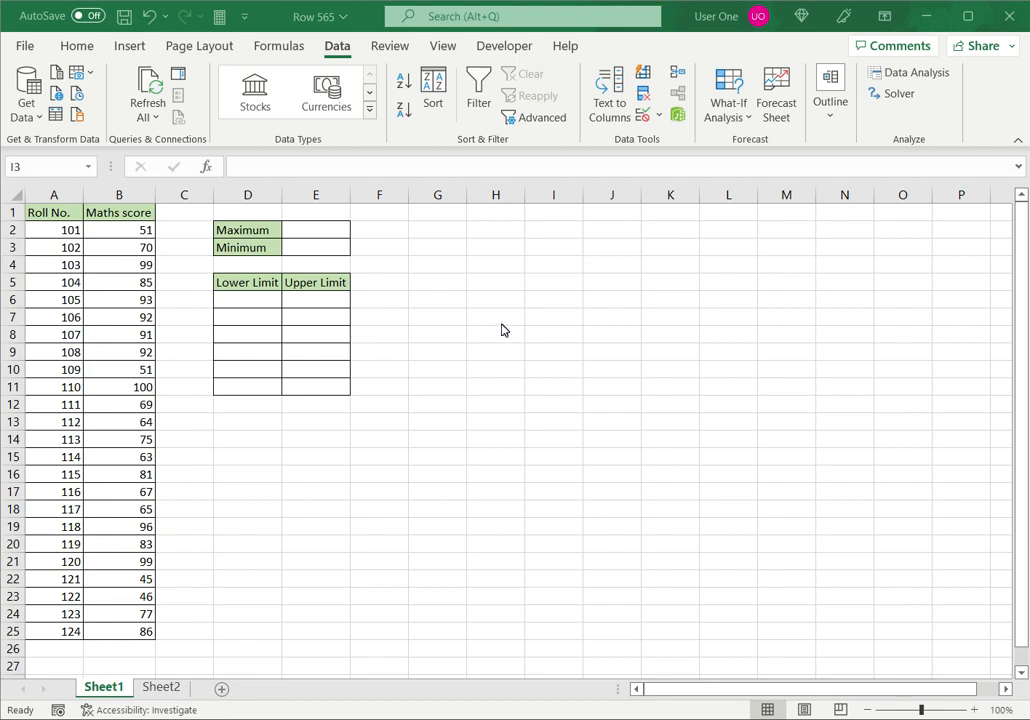
# Step: Calculate the highest maths score in cell E2 with the formula =MAX(B2:B25)
pyautogui.click(317, 234)
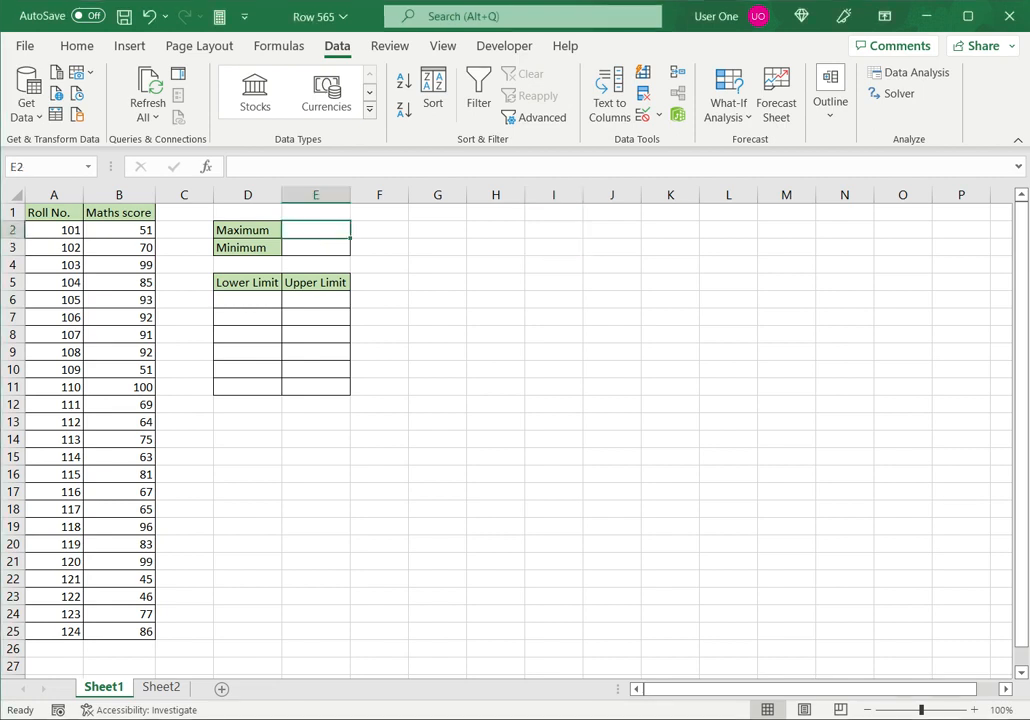
pyautogui.write('=max(')
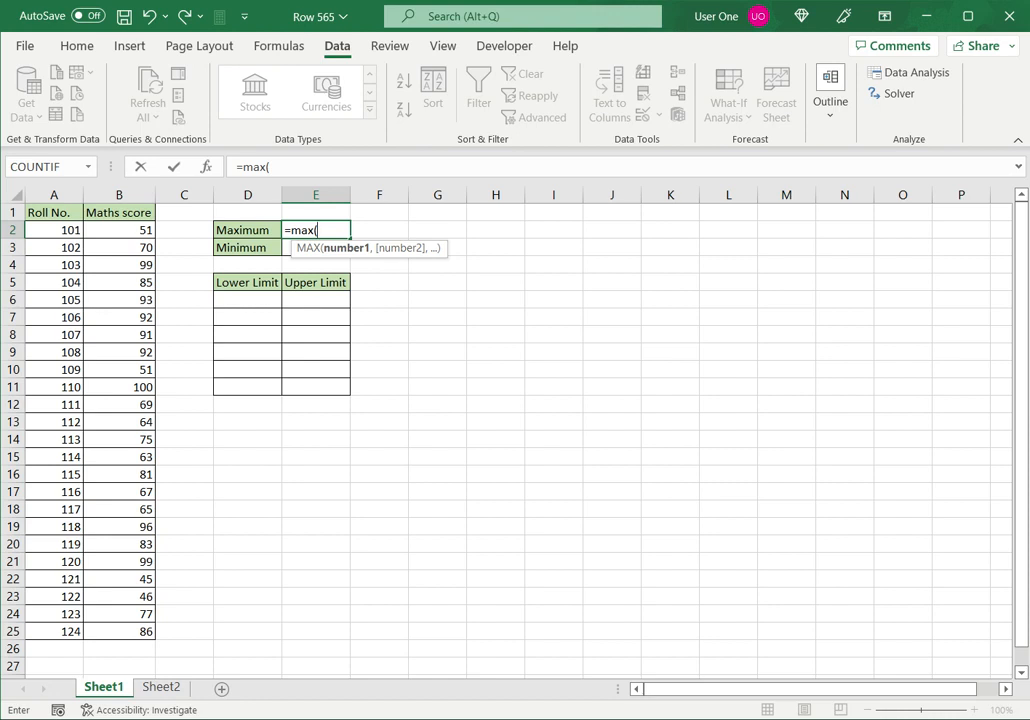
pyautogui.moveTo(120, 230); pyautogui.dragTo(120, 650)
pyautogui.click(120, 650)
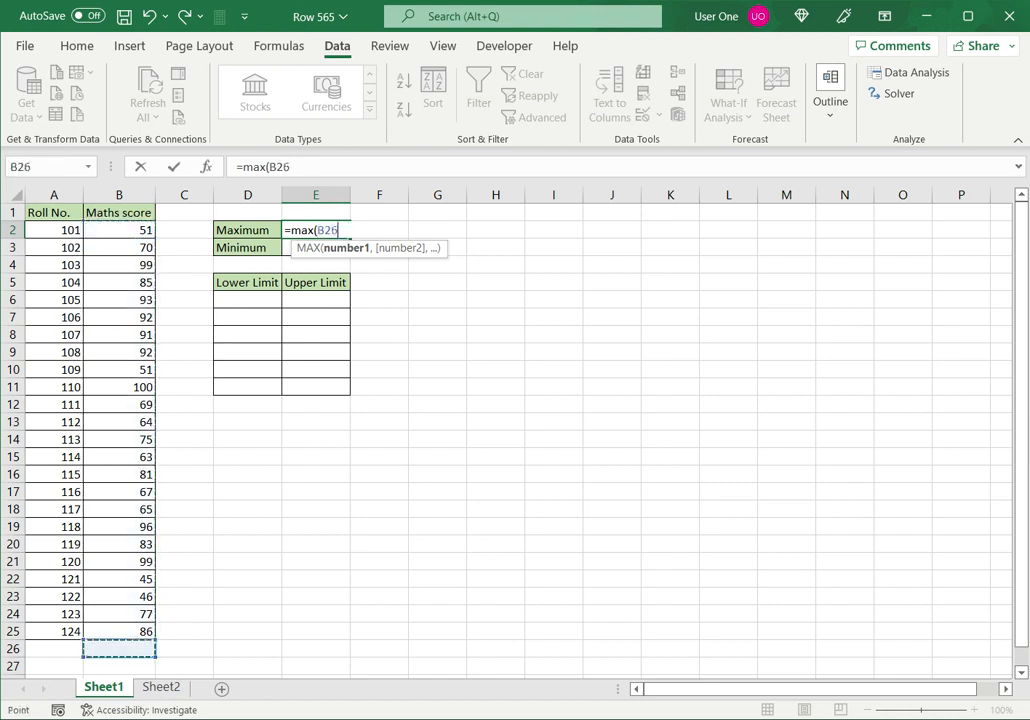
pyautogui.moveTo(120, 230); pyautogui.dragTo(120, 631)
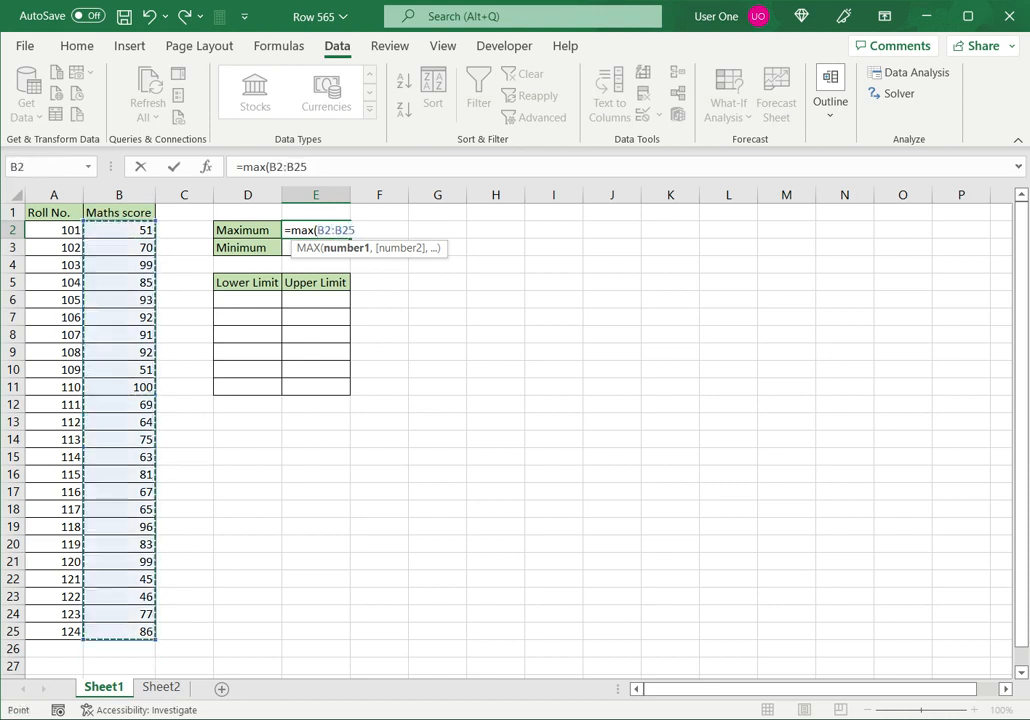
pyautogui.write(')')
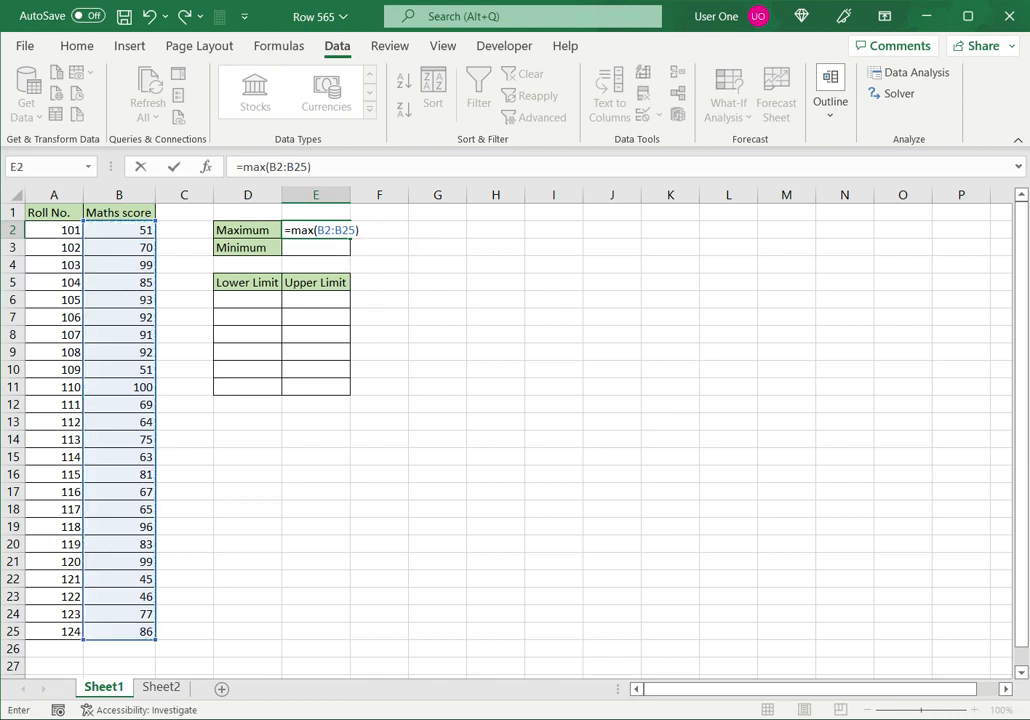
pyautogui.press('Return')
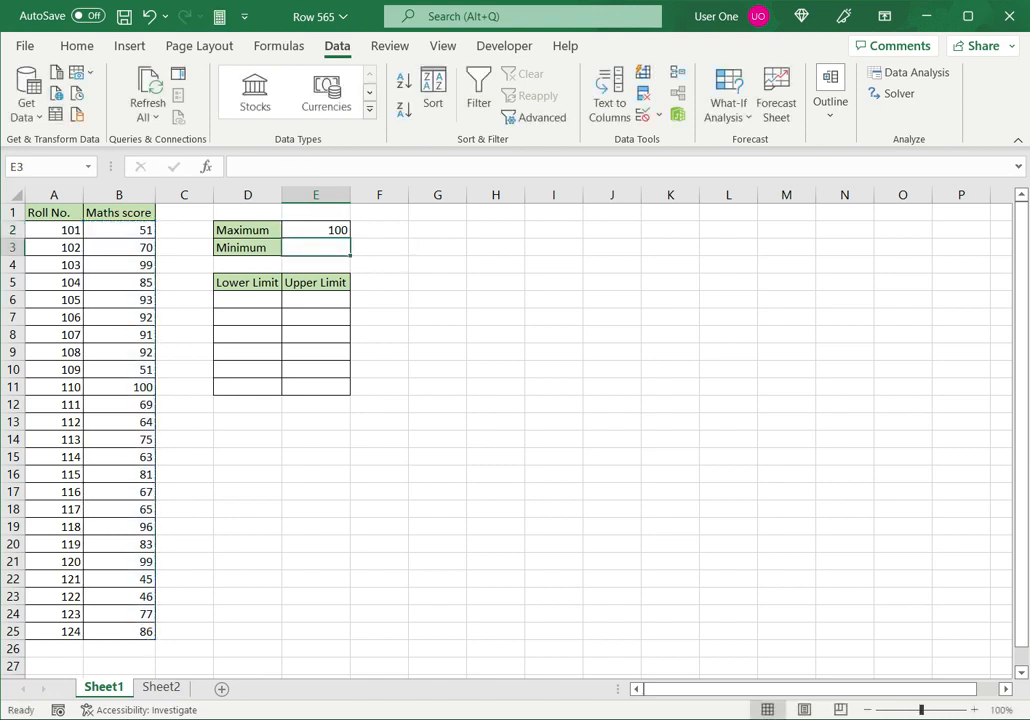
# Step: Calculate the lowest maths score in cell E3 with a MIN formula over B2:B25
pyautogui.write('=min')
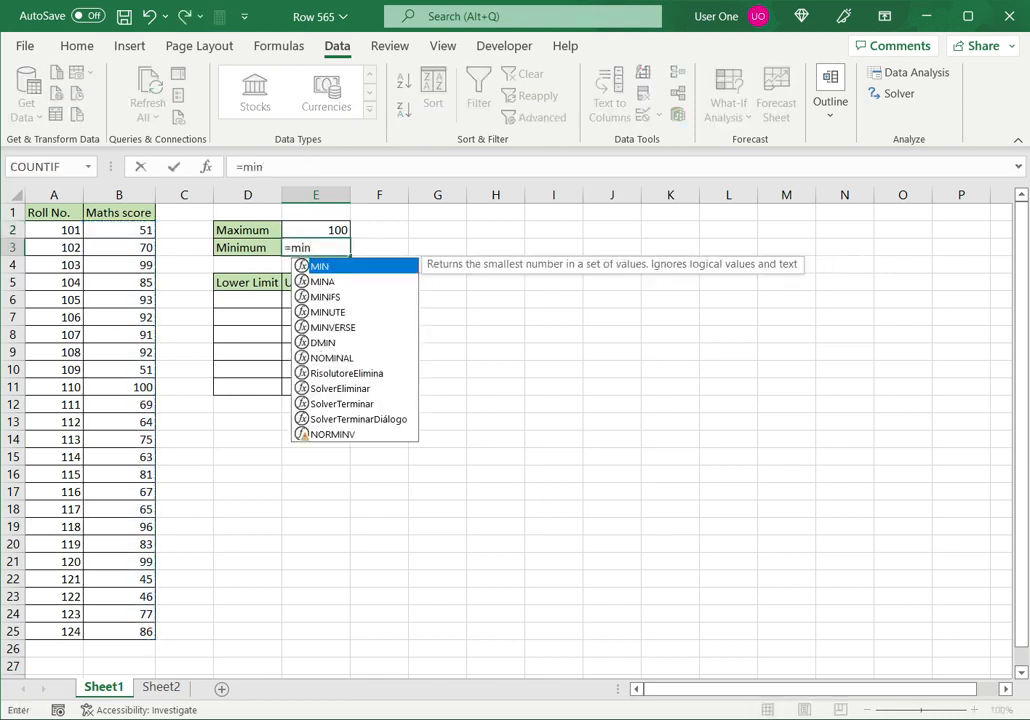
pyautogui.write('(')
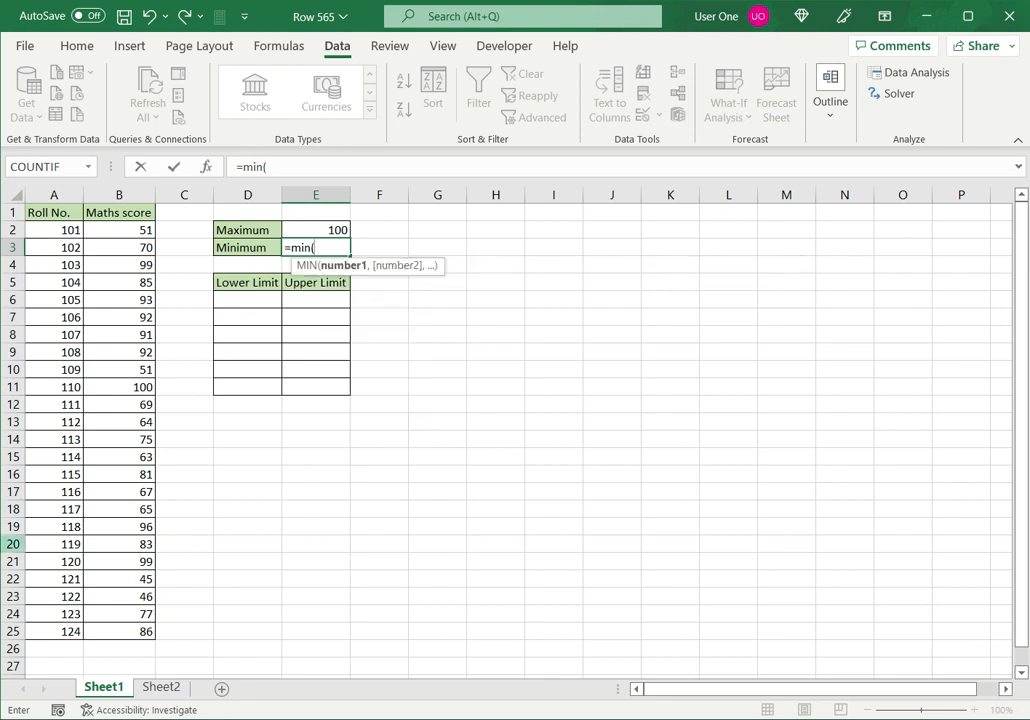
pyautogui.moveTo(119, 230); pyautogui.dragTo(119, 631)
pyautogui.write(')')
pyautogui.press('Return')
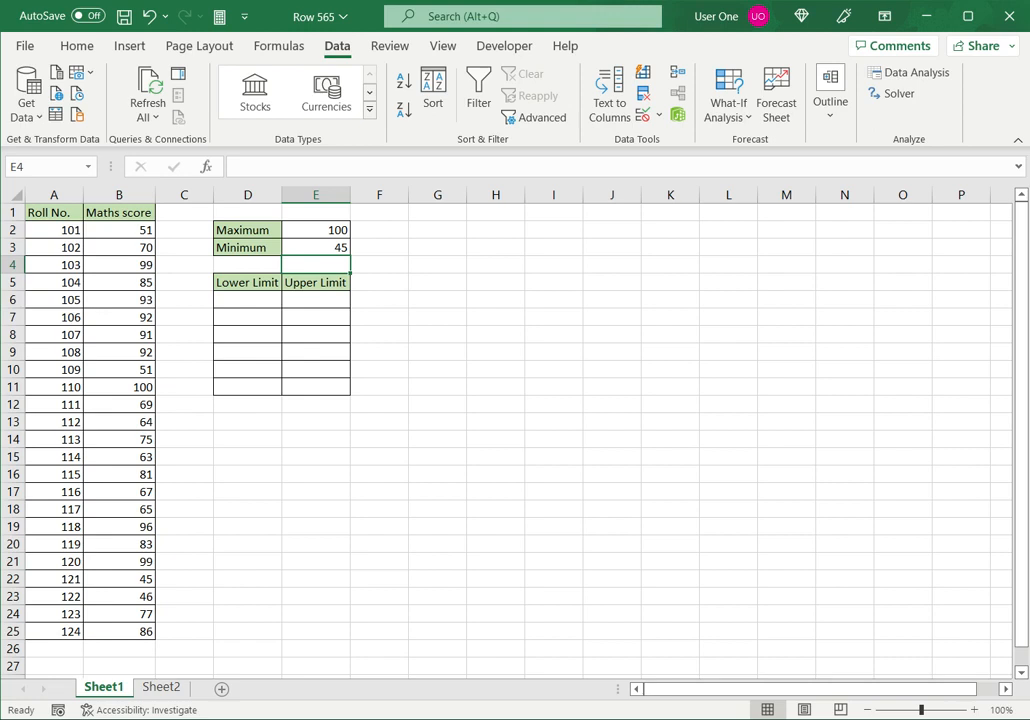
# Step: Copy the class limits in A1:B6 of Sheet2 into the Lower Limit and Upper Limit table on Sheet1, starting at D6
pyautogui.click(166, 687)
pyautogui.moveTo(54, 212); pyautogui.dragTo(112, 300)
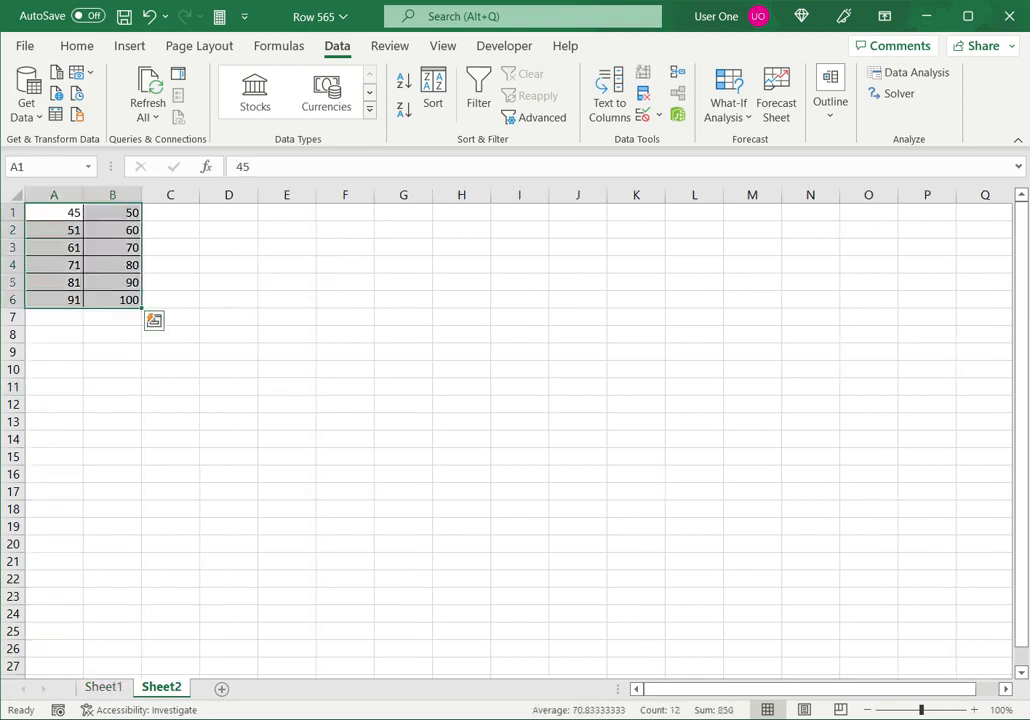
pyautogui.hotkey('ctrl', 'c')
pyautogui.click(103, 687)
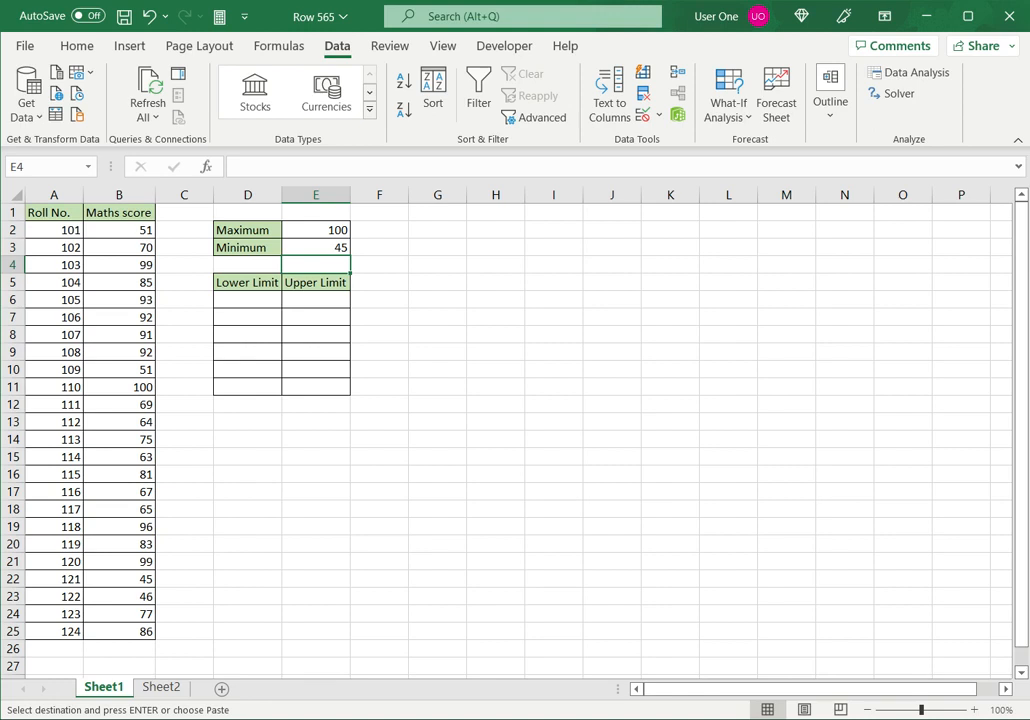
pyautogui.click(247, 300)
pyautogui.hotkey('ctrl', 'v')
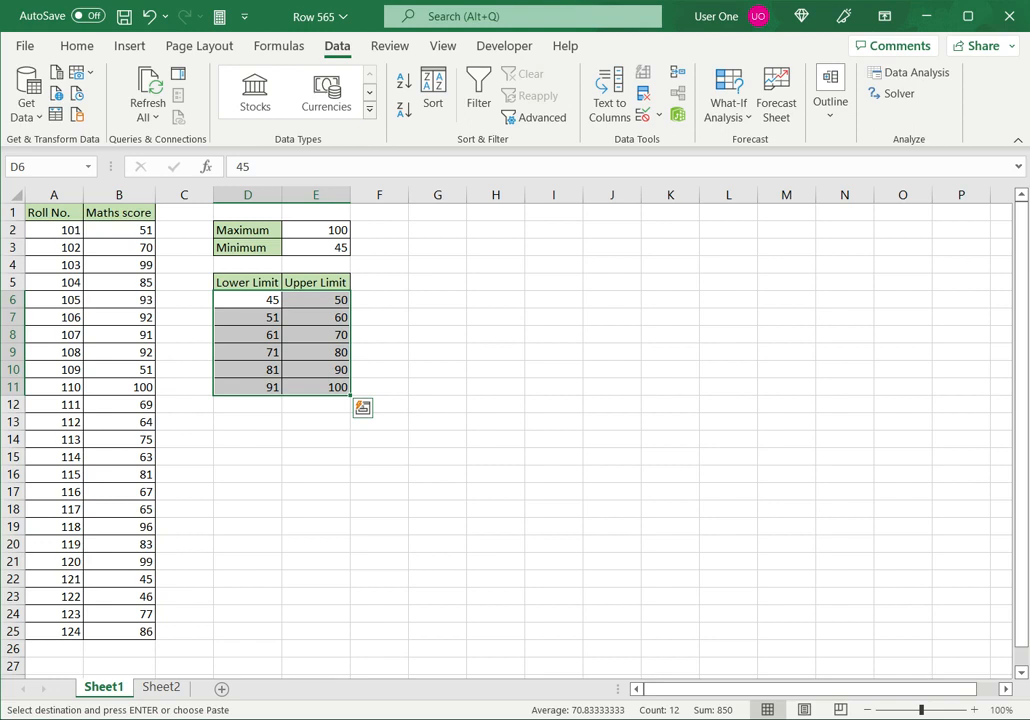
pyautogui.click(437, 282)
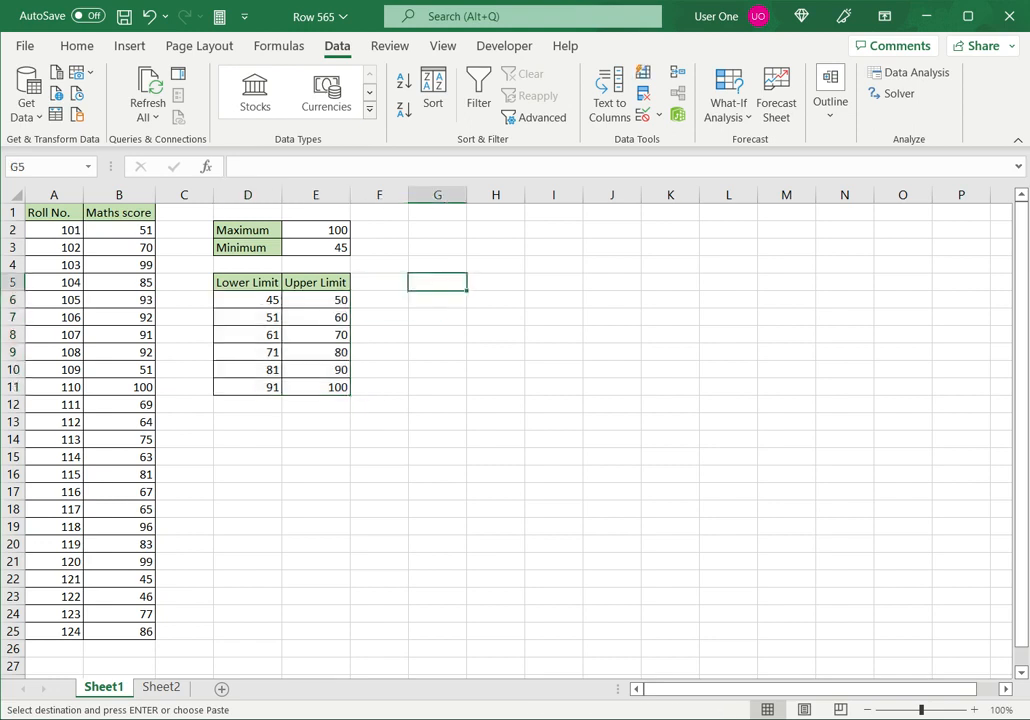
# Step: Set up a Histogram data analysis with input range $B$2:$B$25 and bin range $E$6:$E$11
pyautogui.click(918, 73)
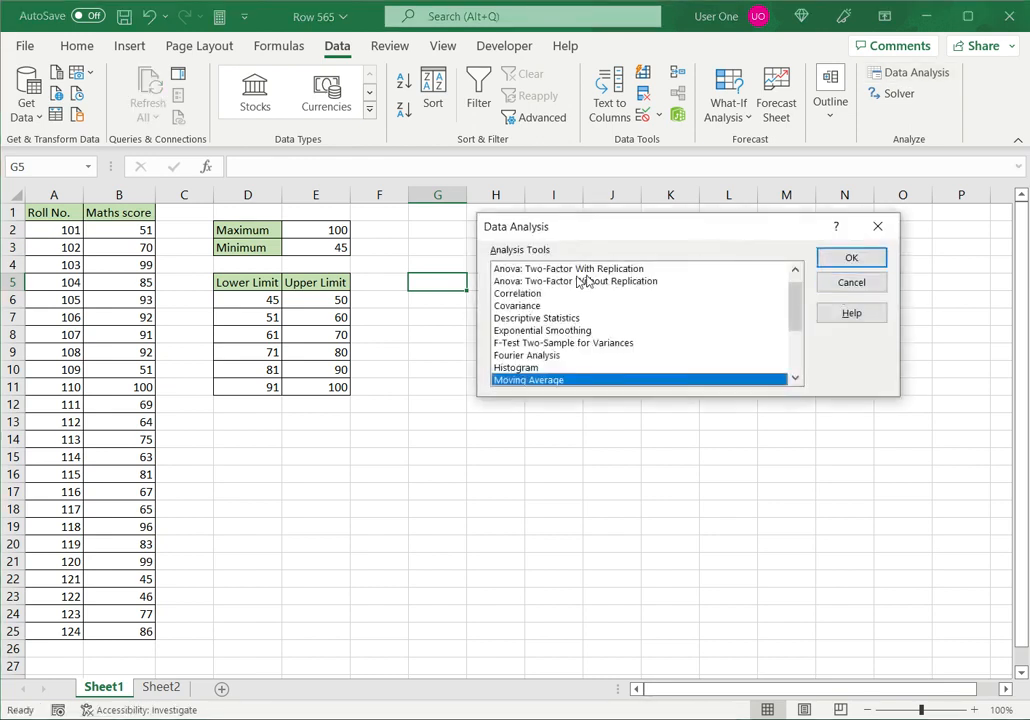
pyautogui.click(526, 369)
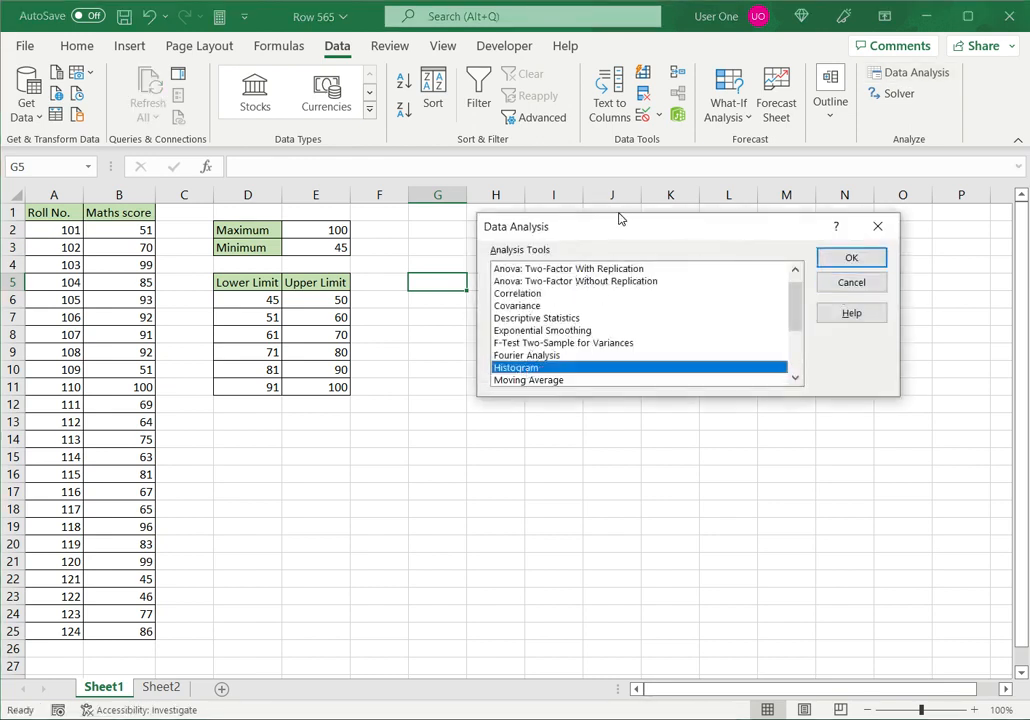
pyautogui.click(851, 257)
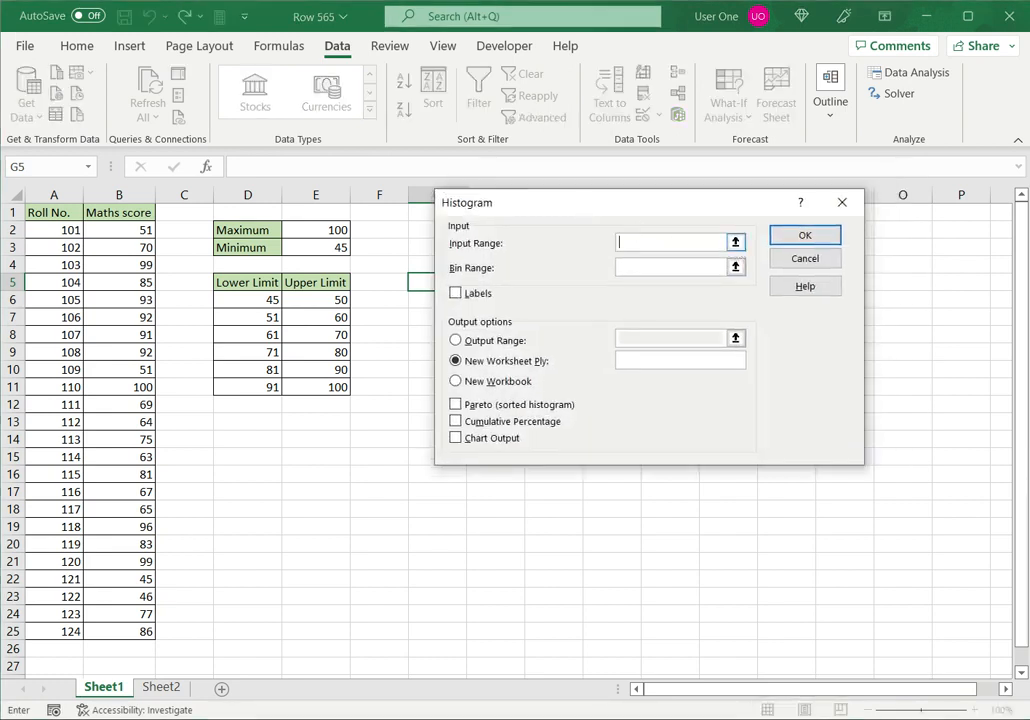
pyautogui.moveTo(119, 230); pyautogui.dragTo(119, 631)
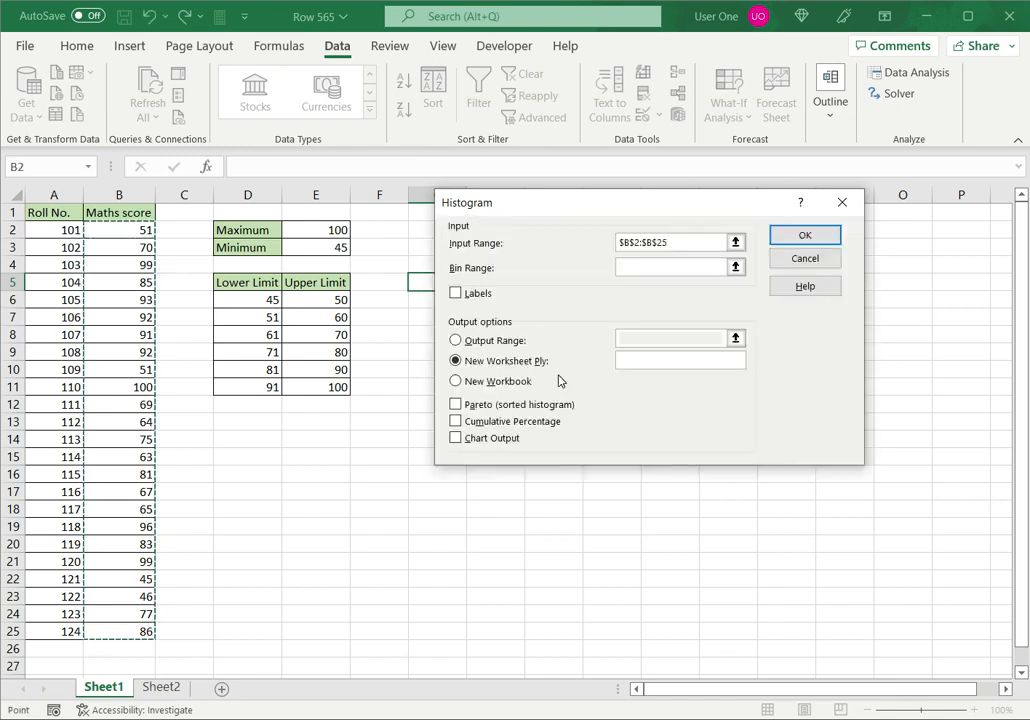
pyautogui.click(650, 267)
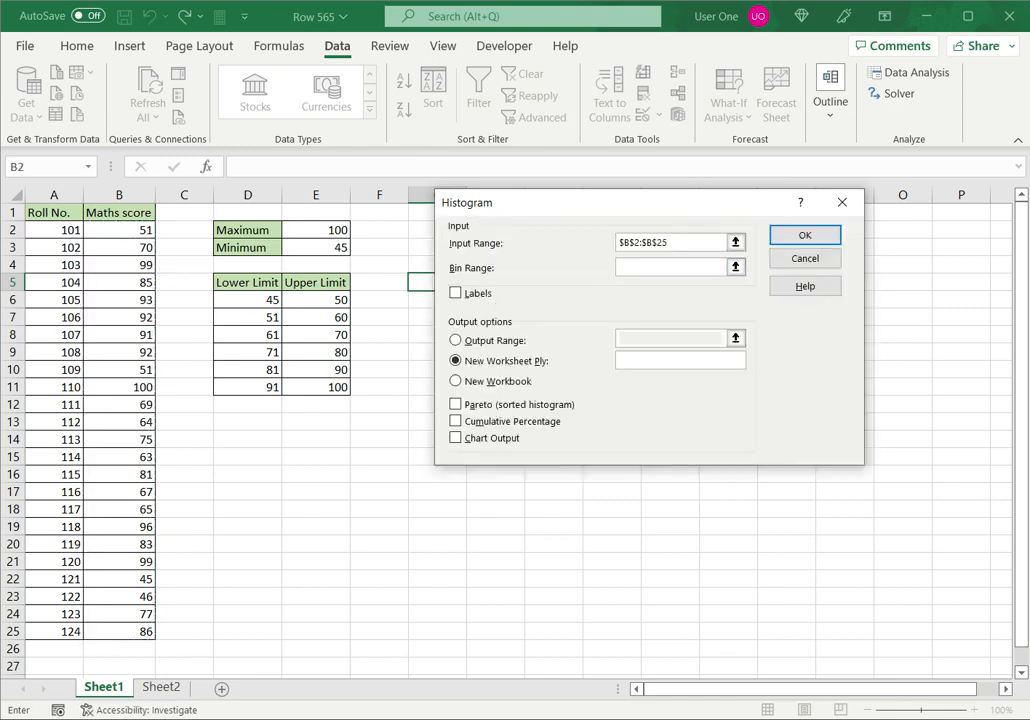
pyautogui.write('$E$6')
pyautogui.moveTo(316, 299); pyautogui.dragTo(316, 387)
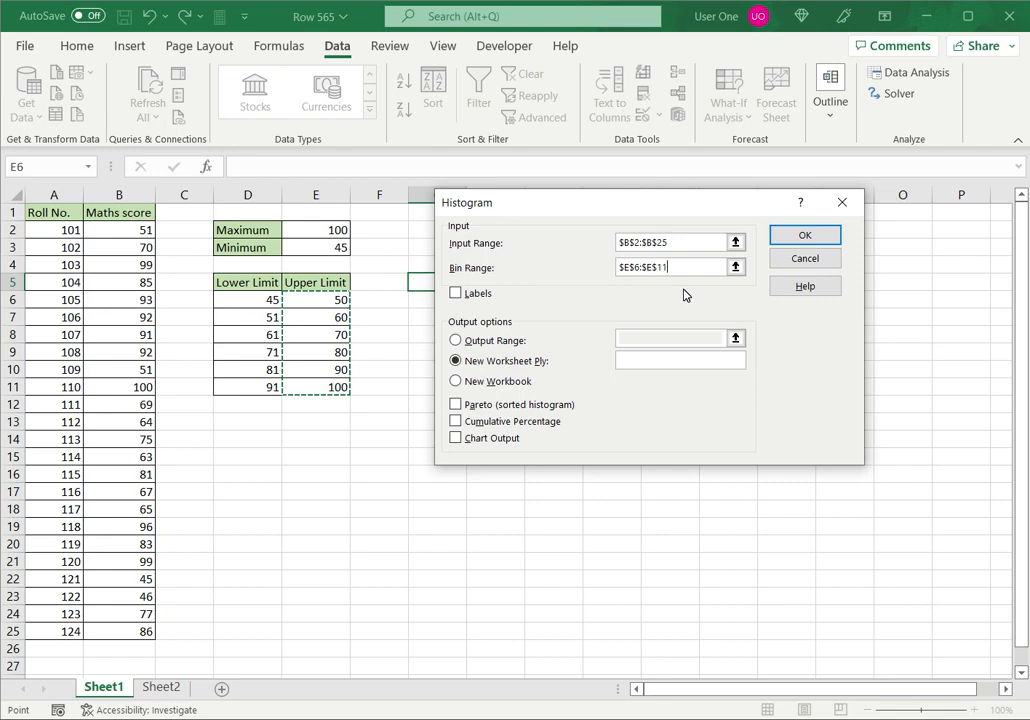
# Step: Set the histogram's output range to $G$2, enable Chart Output, and generate the frequency table and chart
pyautogui.click(455, 340)
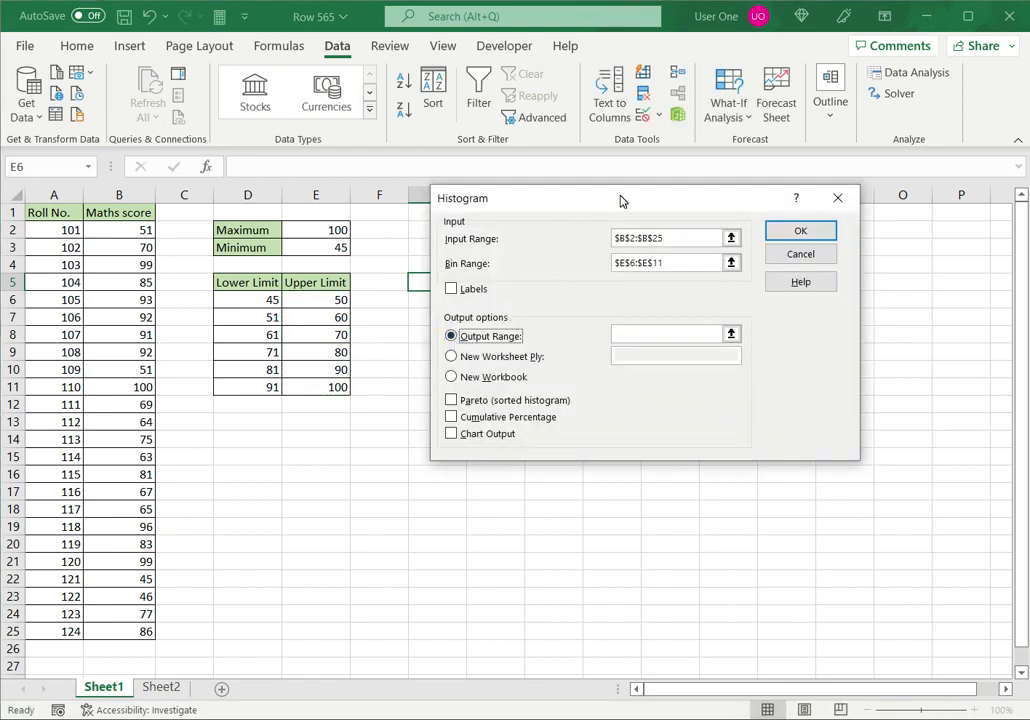
pyautogui.moveTo(619, 200); pyautogui.dragTo(747, 228)
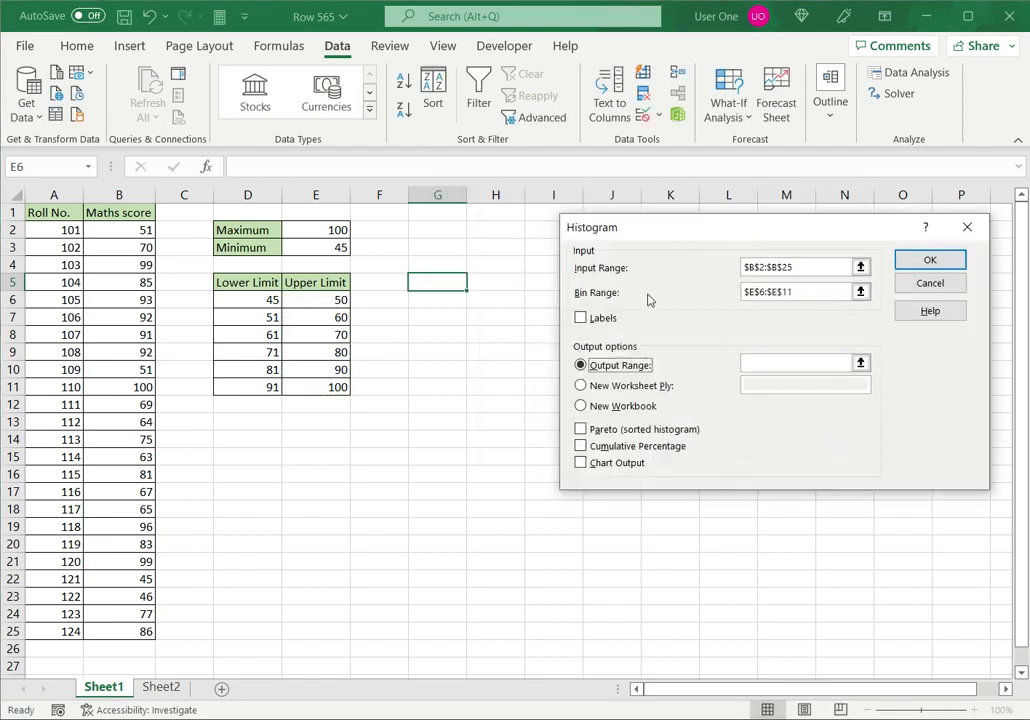
pyautogui.click(775, 364)
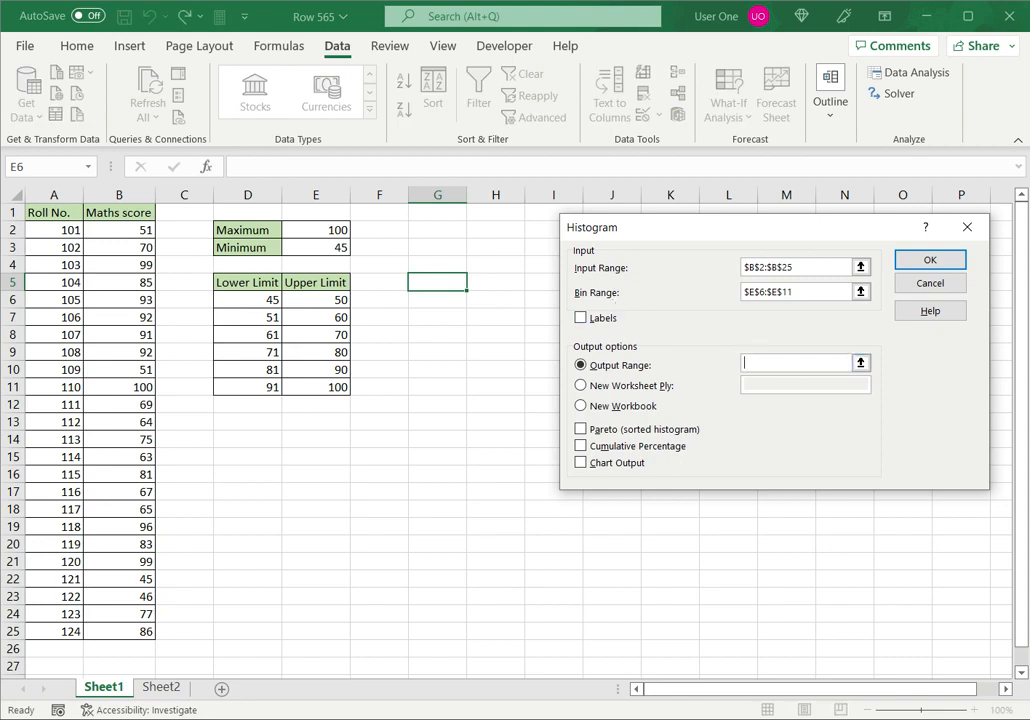
pyautogui.click(437, 230)
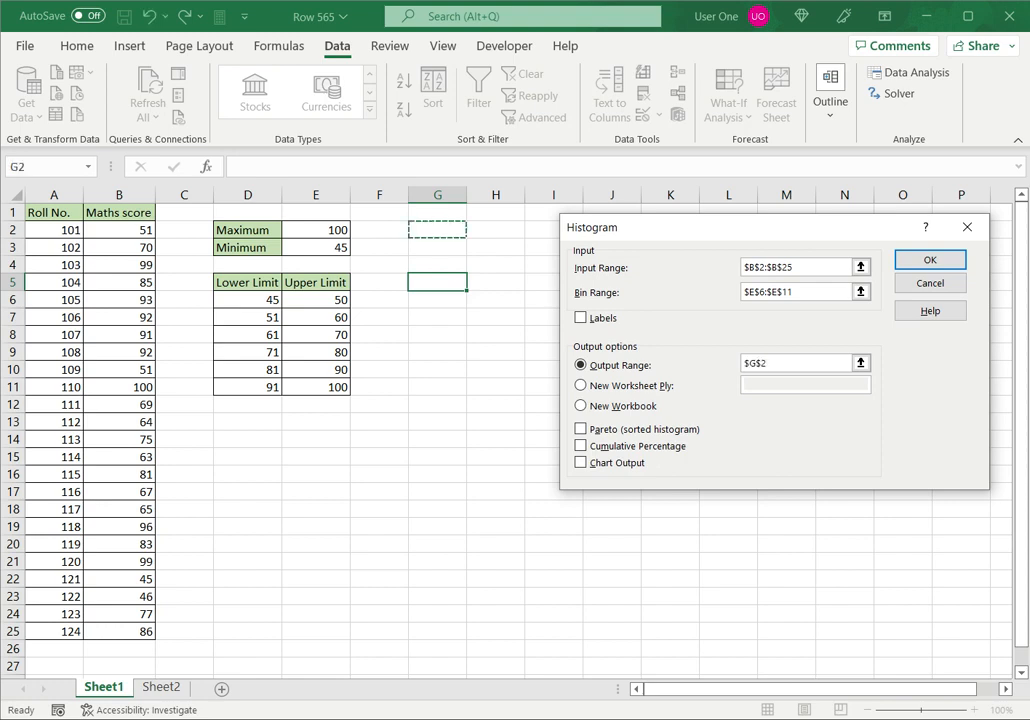
pyautogui.click(581, 463)
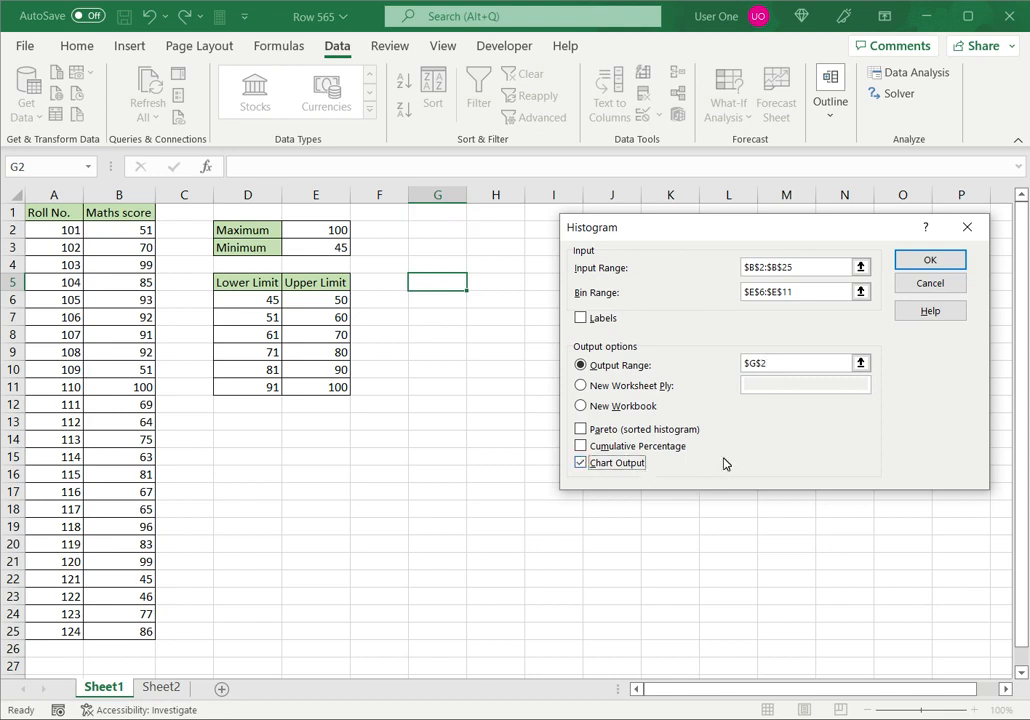
pyautogui.click(927, 260)
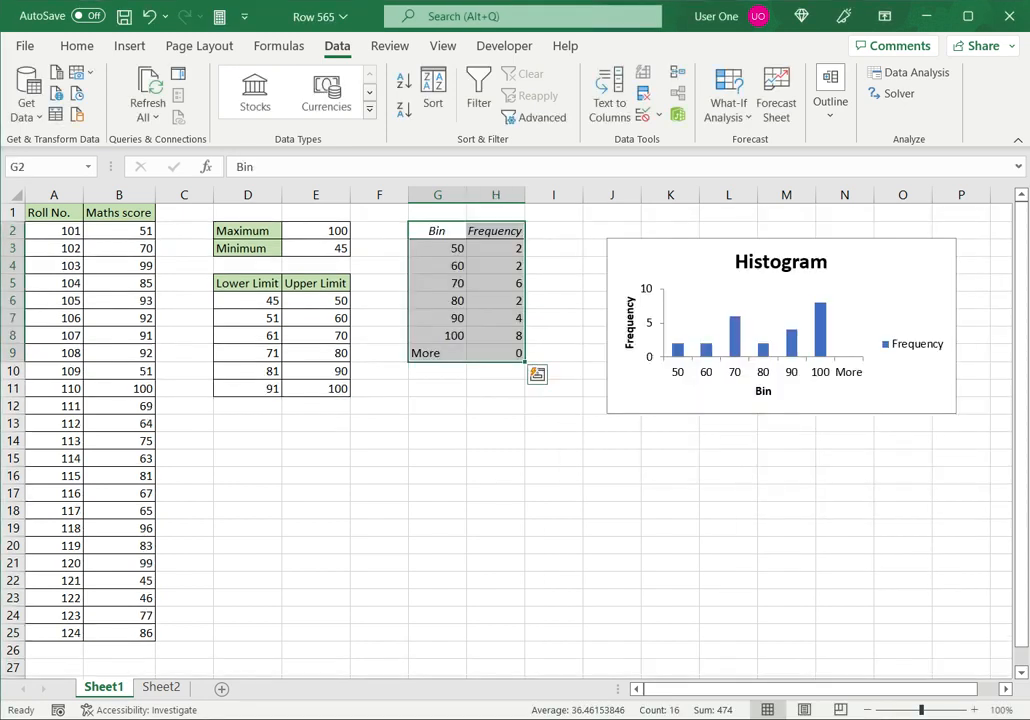
pyautogui.click(612, 458)
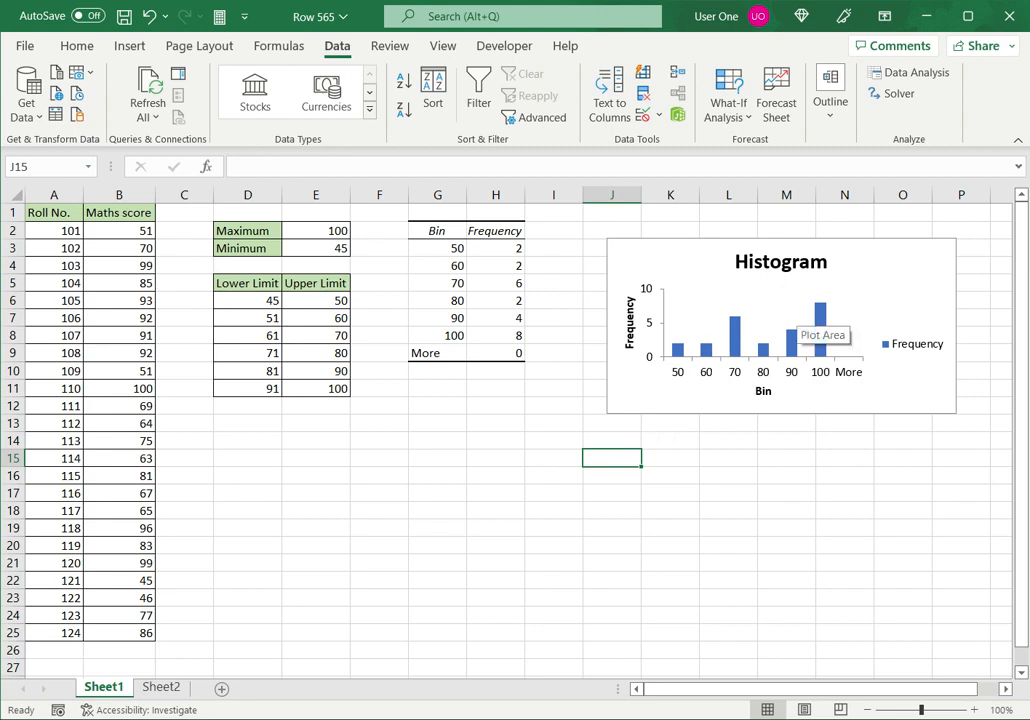
pyautogui.moveTo(796, 354)
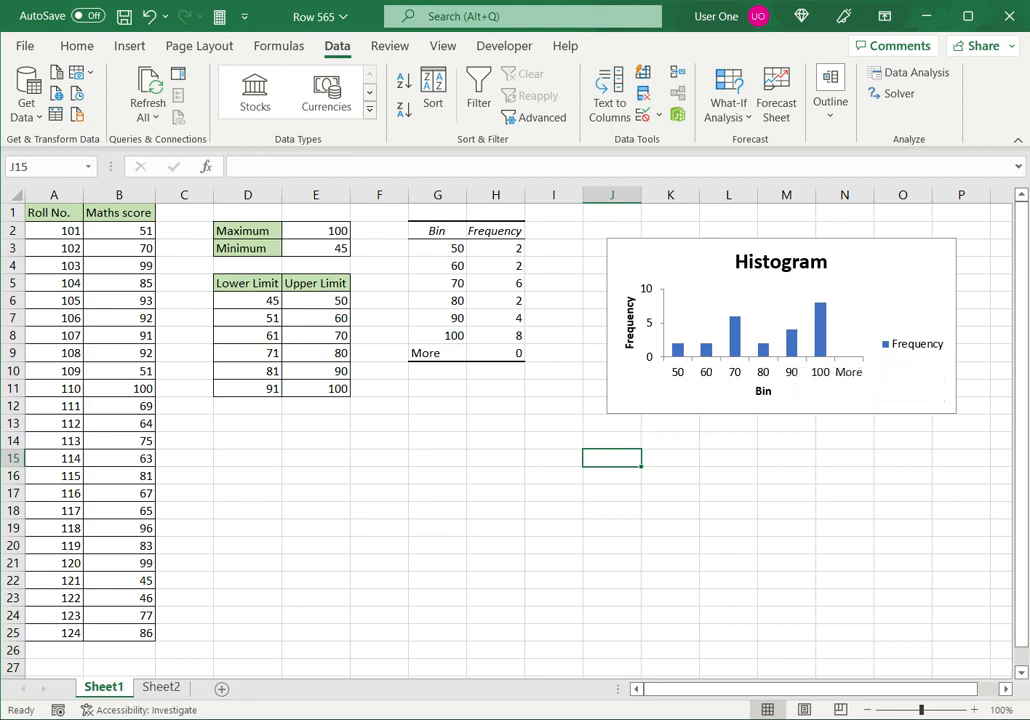